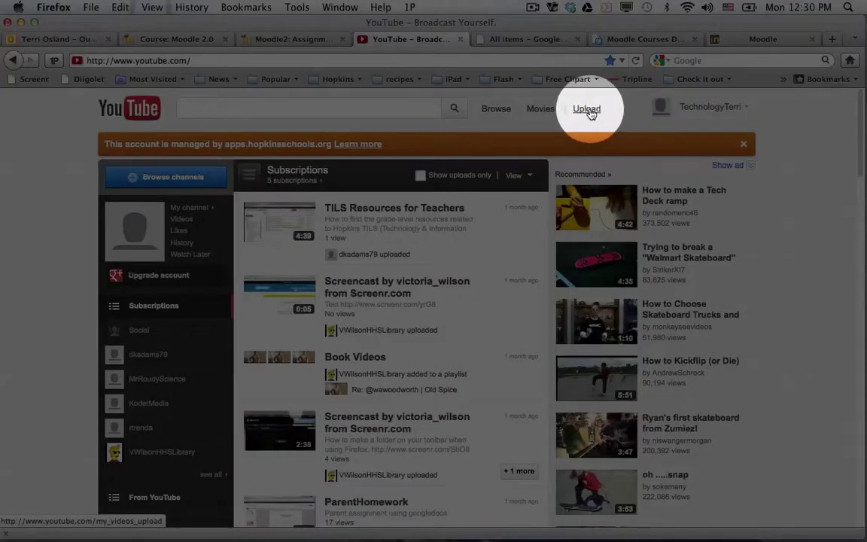
Step: Start a new video upload and choose EmbedVideo.mov from the Desktop folder as the file
left_click(590, 110)
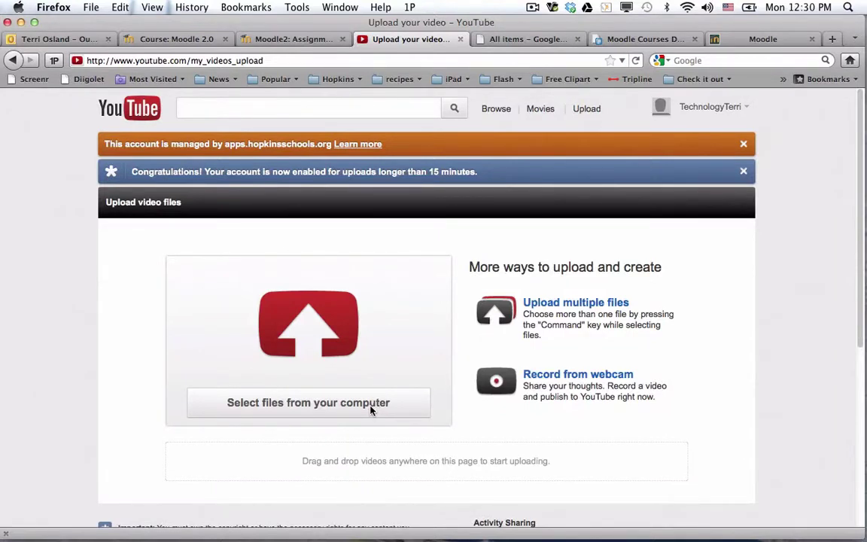
left_click(370, 411)
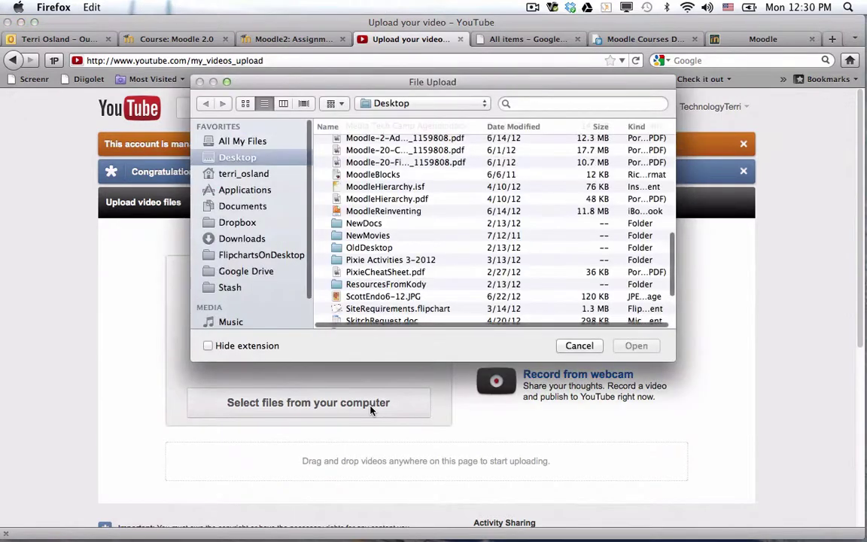
scroll(408, 257, "down", 5)
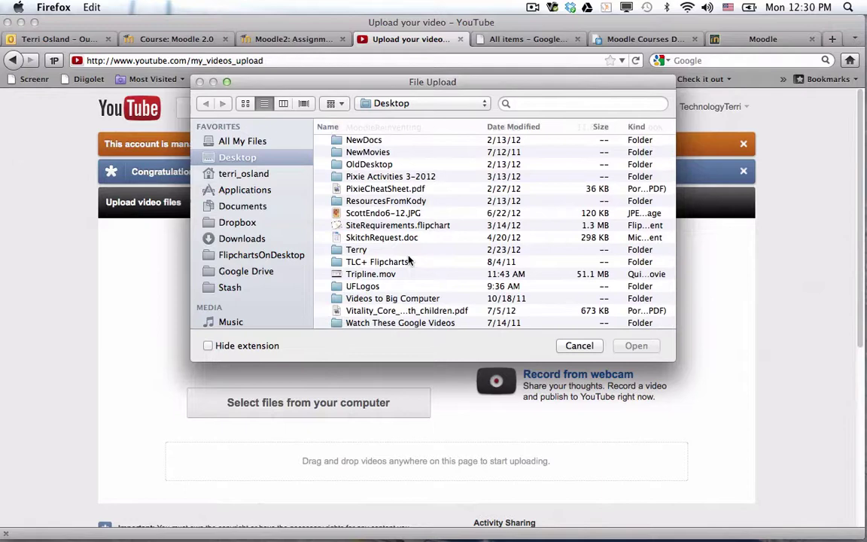
scroll(409, 261, "up", 8)
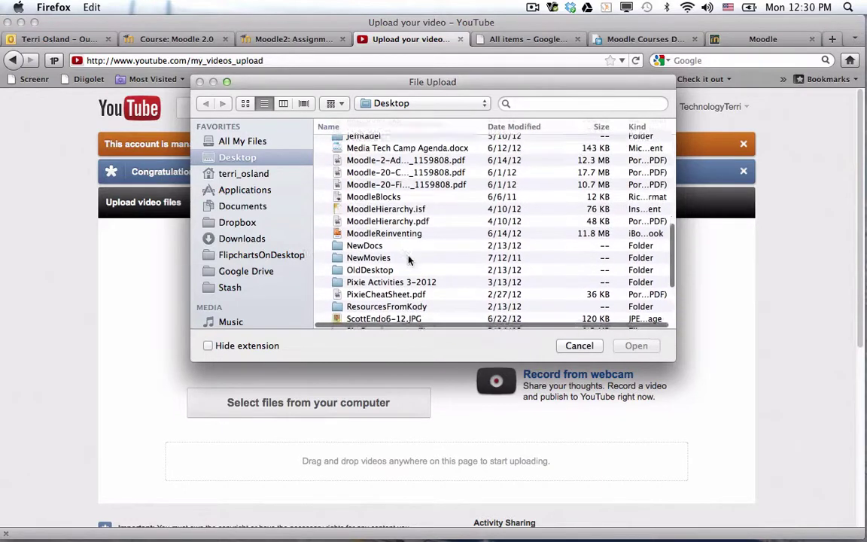
scroll(409, 260, "up", 5)
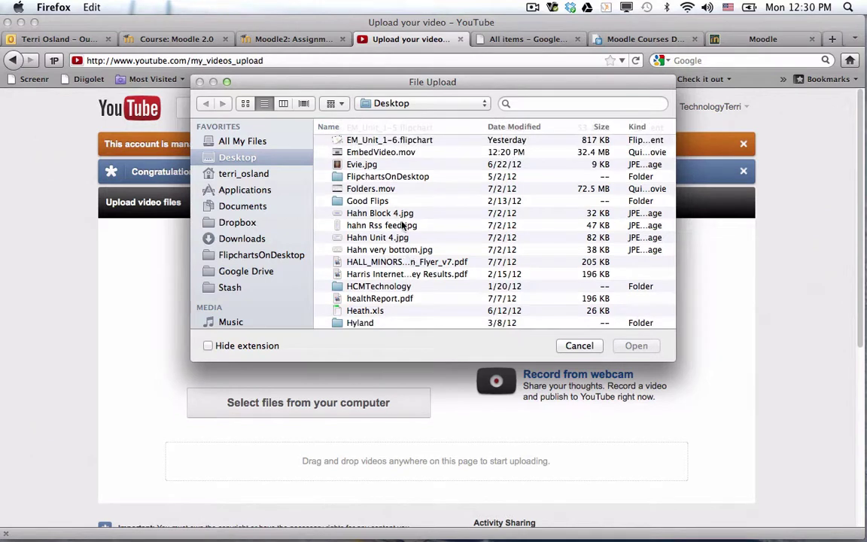
left_click(405, 153)
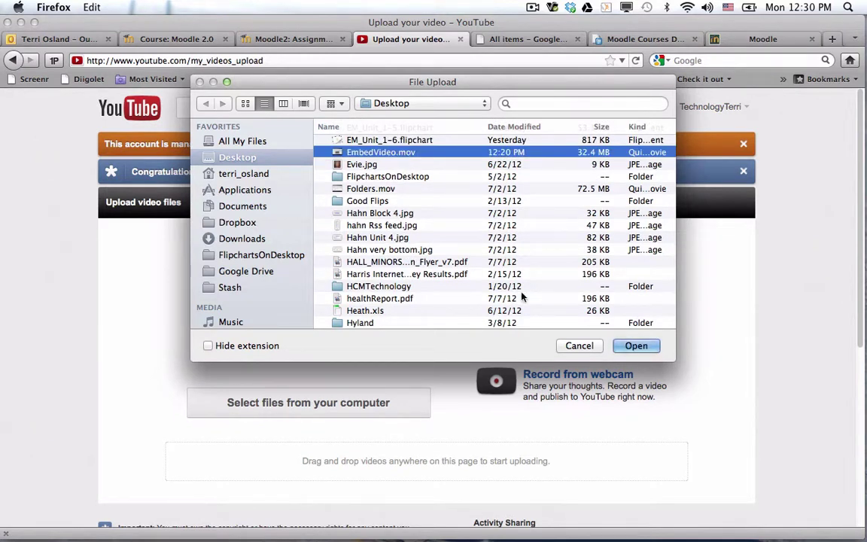
left_click(634, 347)
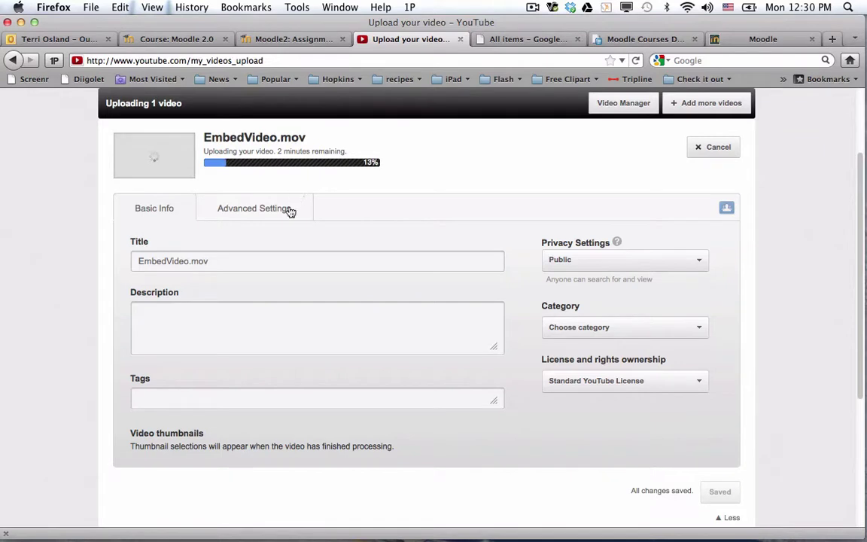
Step: Replace the video's title with "Embedding Video in Moodle 2"
left_click(217, 261)
left_click_drag(217, 261, 127, 236)
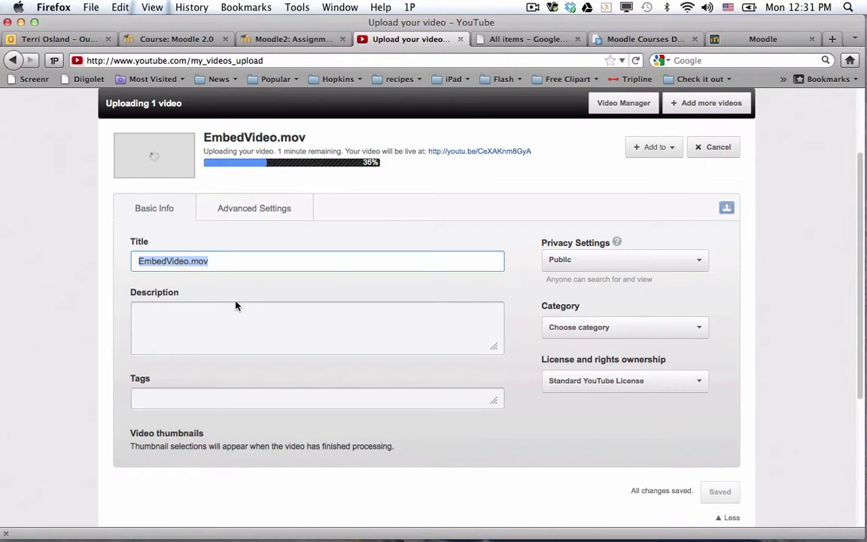
type("Embeddi")
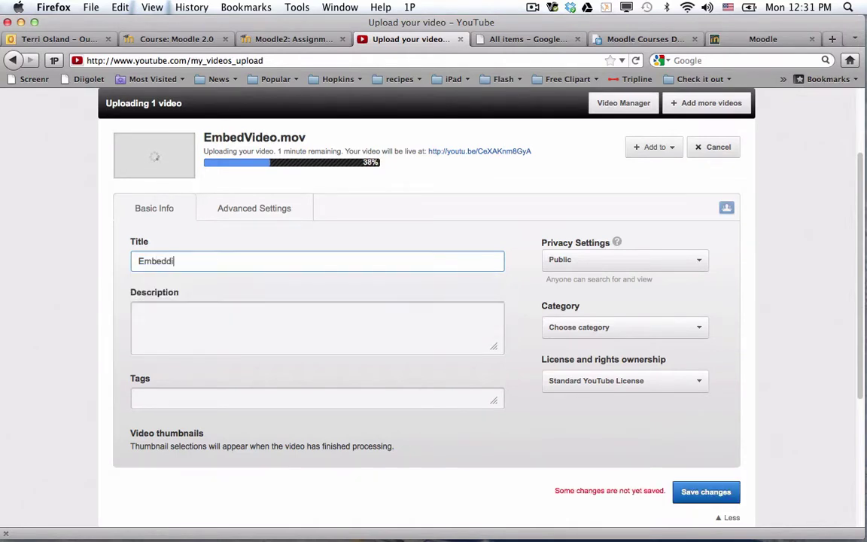
type("ng Video in ")
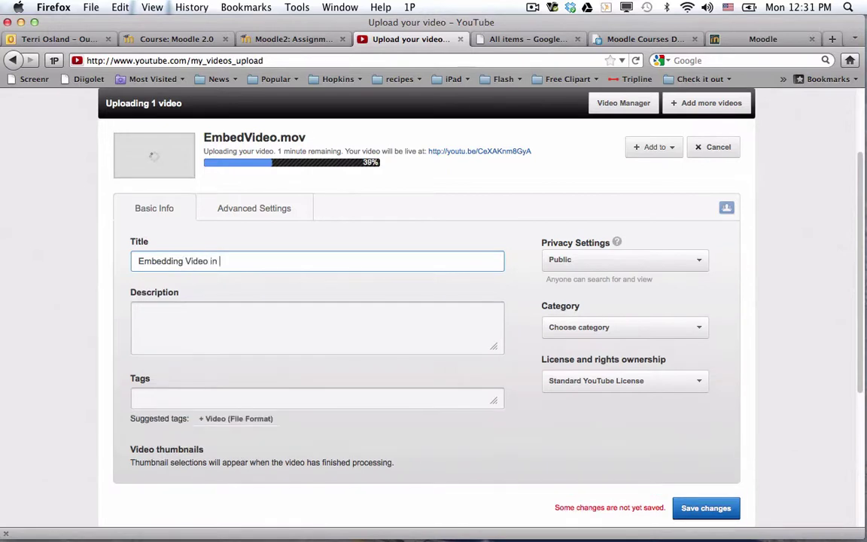
type("Moodle 2")
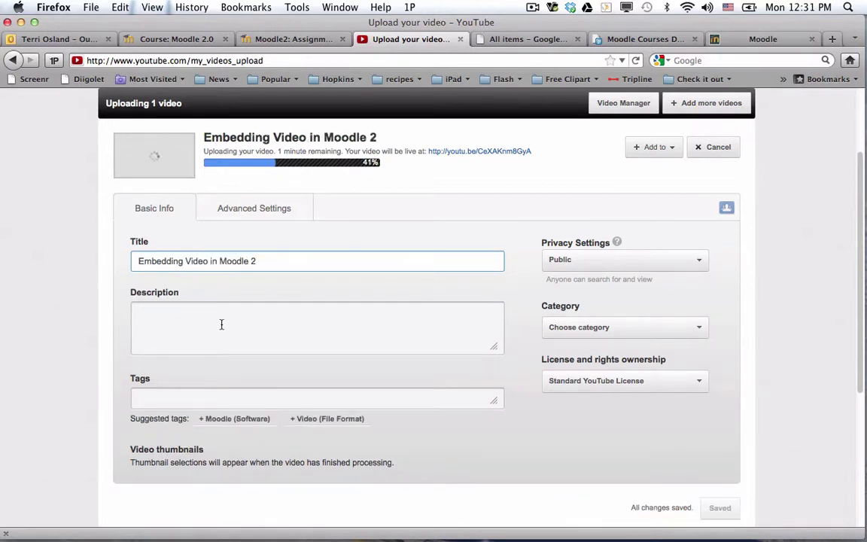
Step: Enter the description "Learn how to embed video in any Moodle 2 content page." and add the tag "Moodle"
left_click(221, 325)
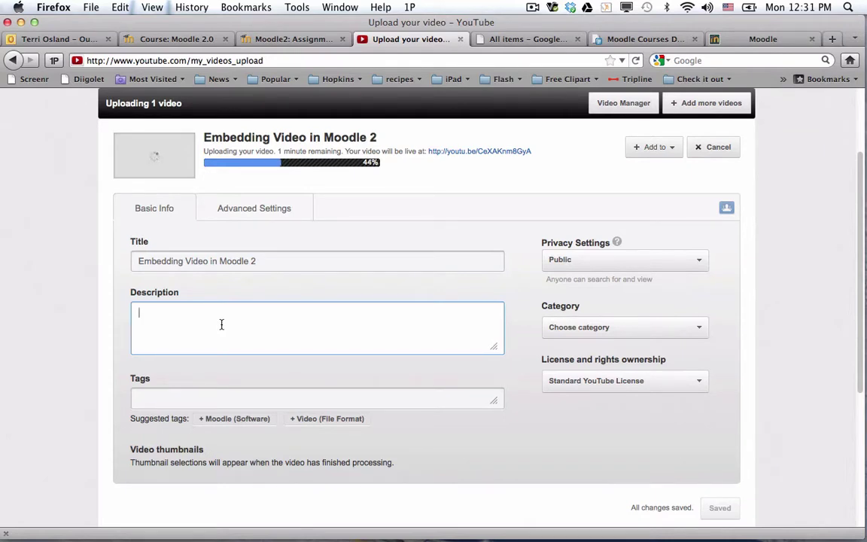
type("Learn h")
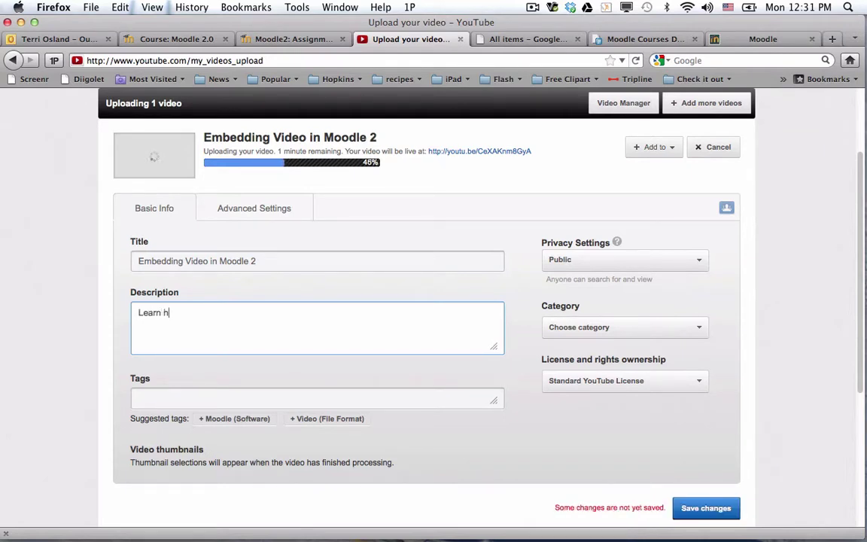
type("ow to embed video in any")
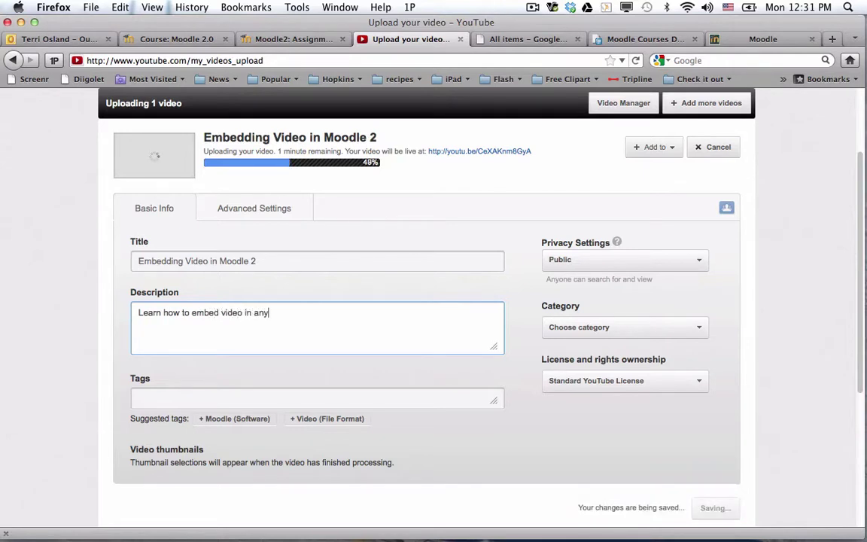
type(" Moodle 2 ")
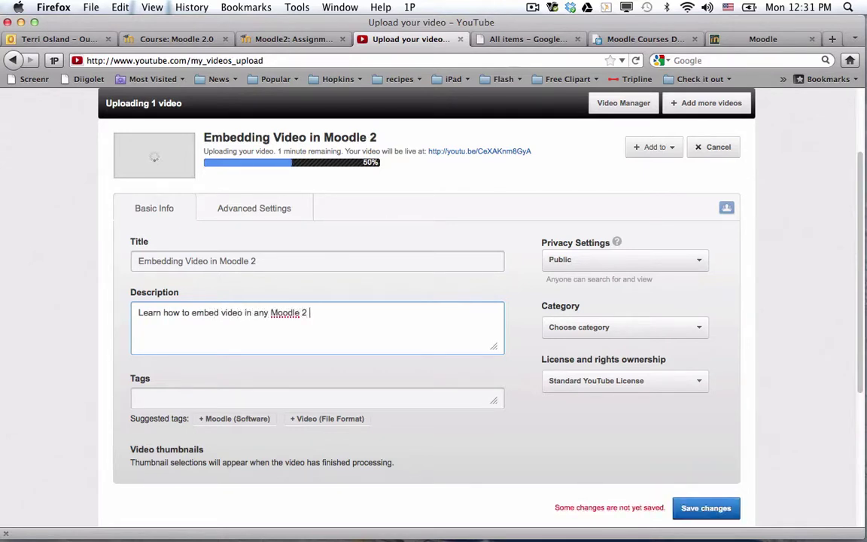
type("content page.")
left_click(140, 398)
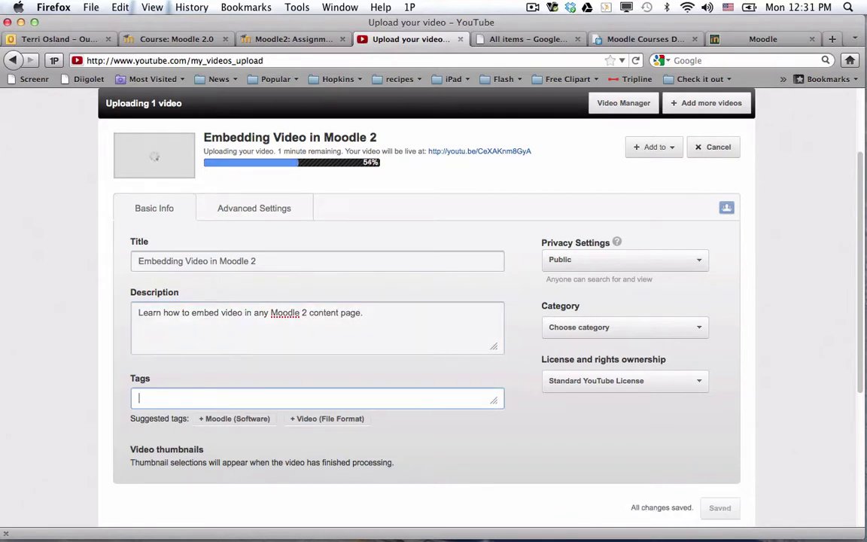
type("Moodle")
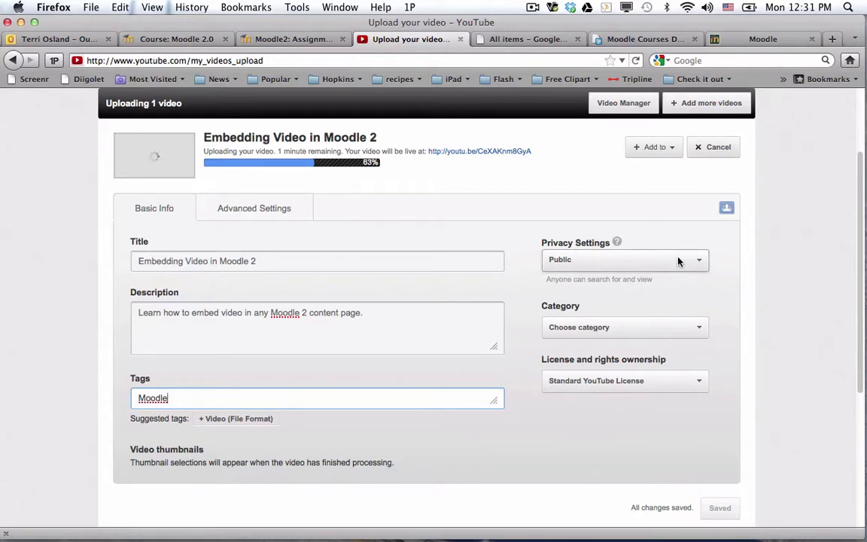
Step: Set the video's category to Education and its license to Creative Commons - Attribution
left_click(662, 326)
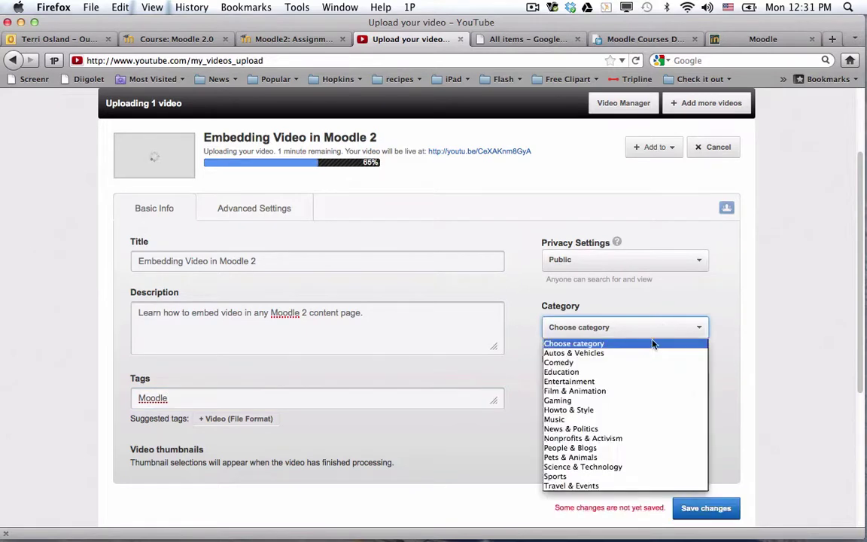
left_click(637, 372)
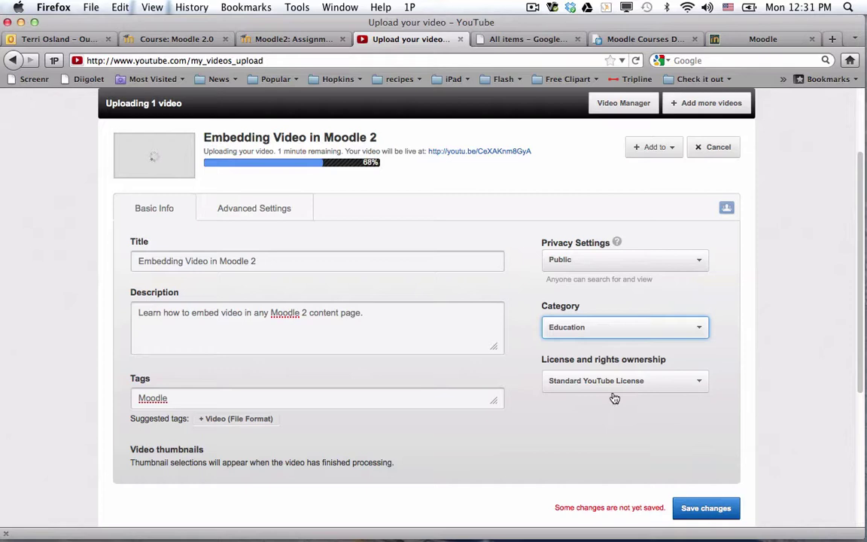
left_click(615, 384)
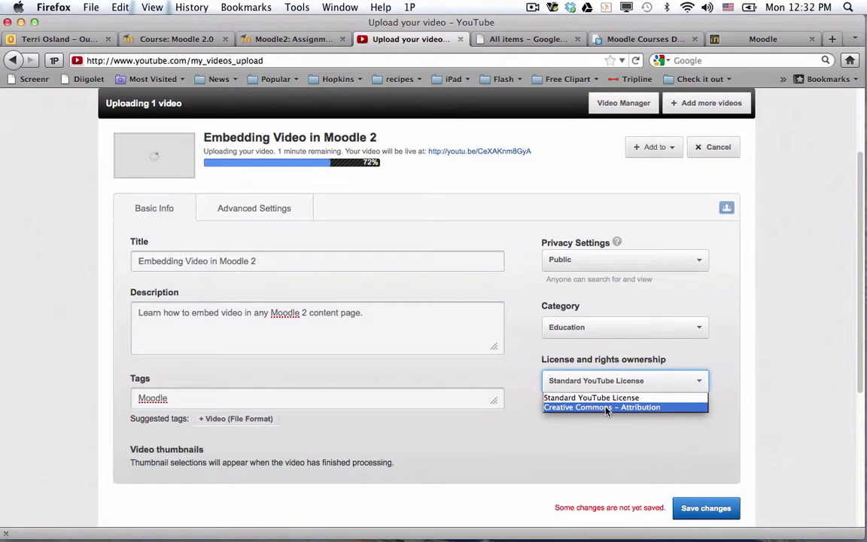
left_click(607, 408)
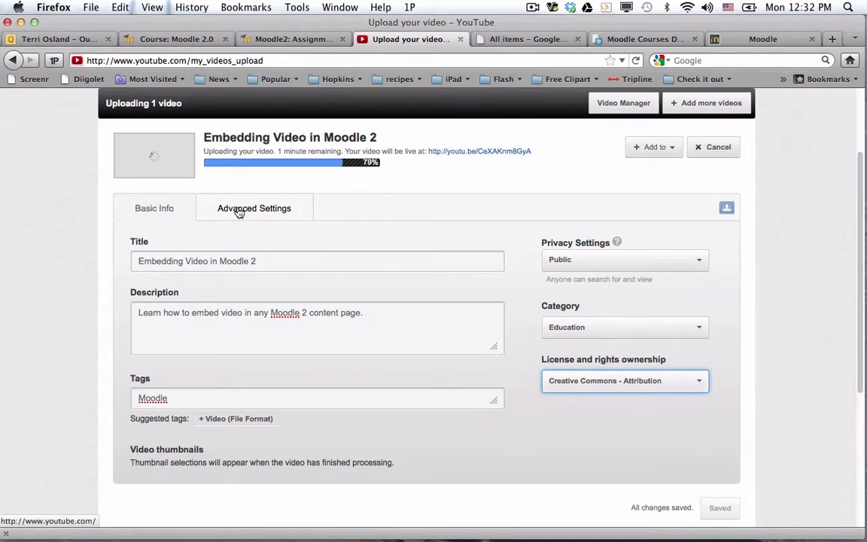
Step: Disable user voting on comments in the advanced settings and add the video to the Moodle playlist without a note
left_click(238, 212)
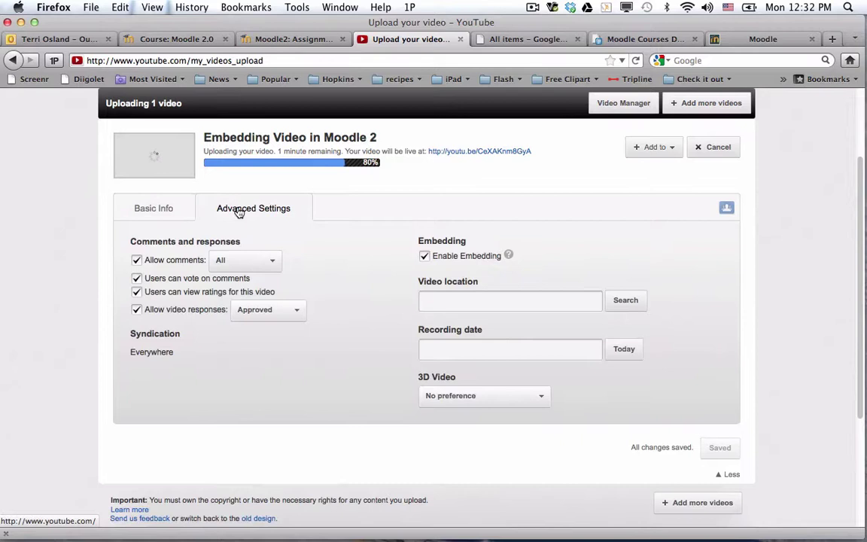
left_click(137, 278)
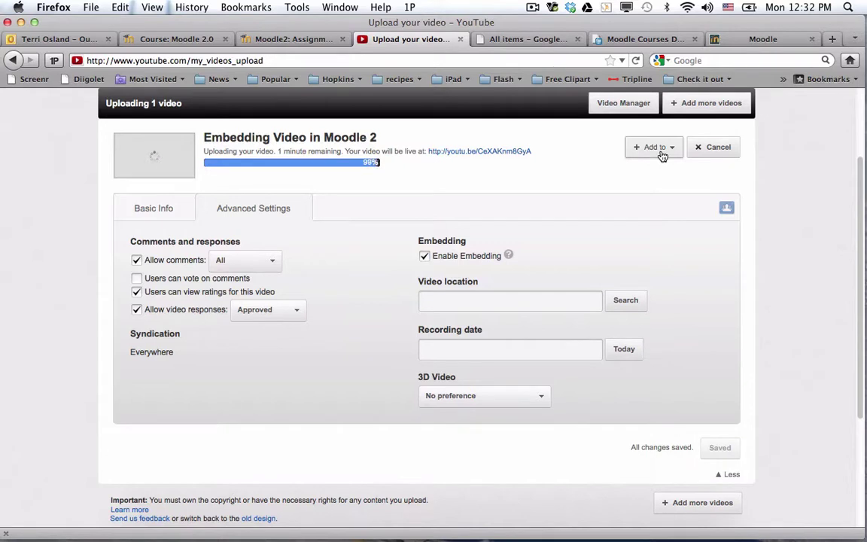
left_click(661, 153)
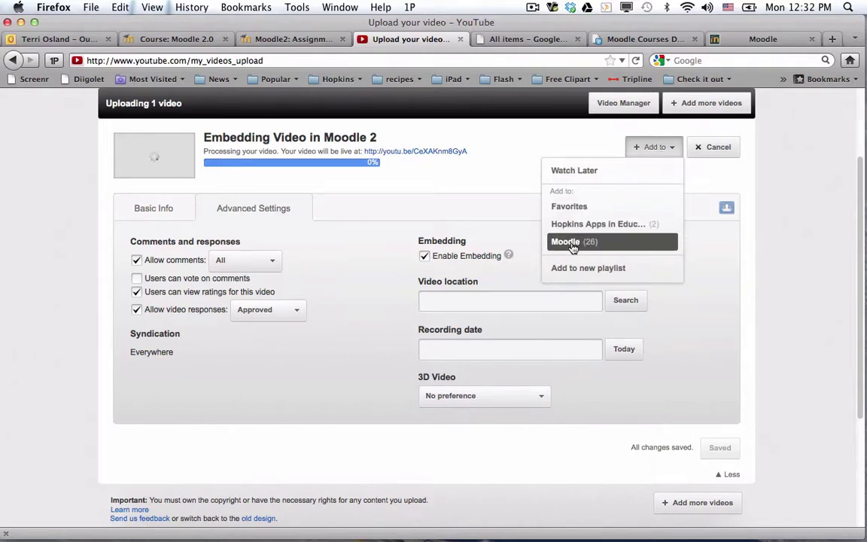
left_click(573, 243)
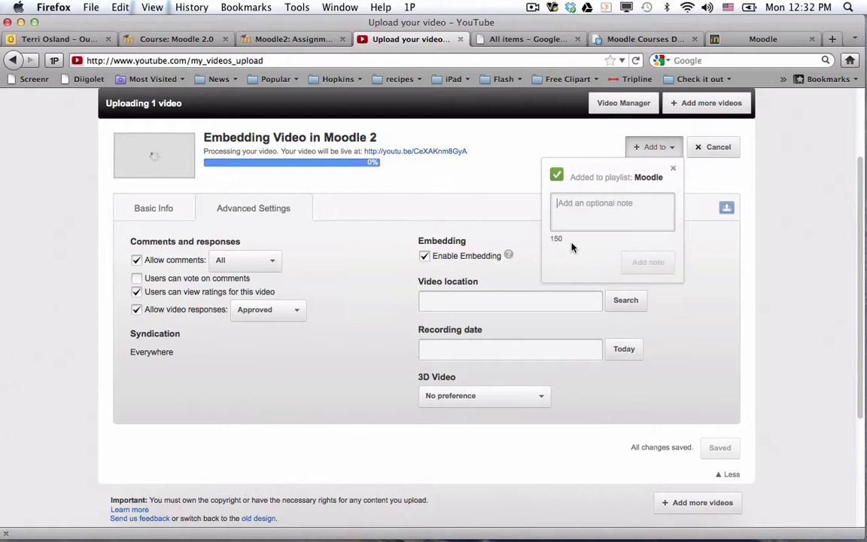
left_click(482, 205)
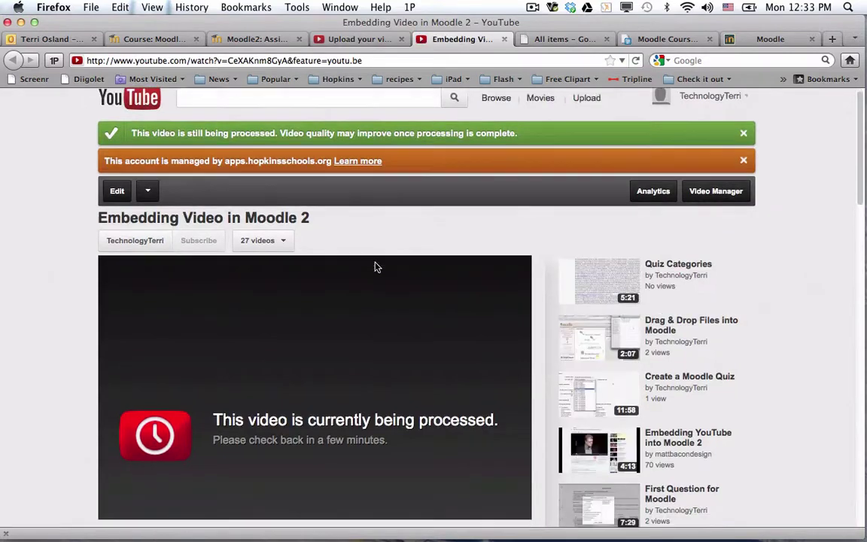
Step: Open the sharing options below the player on the uploaded video's page to get its link
scroll(376, 268, "down", 3)
scroll(376, 265, "up", 2)
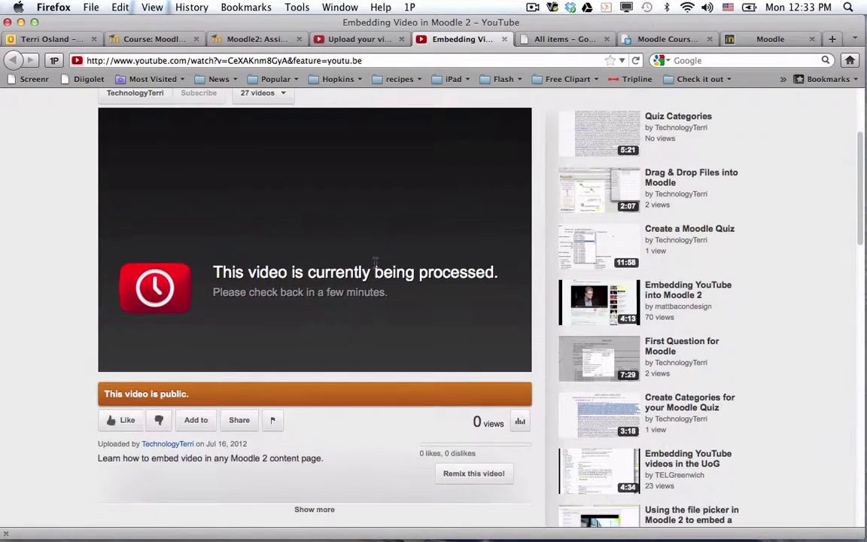
scroll(375, 262, "down", 1)
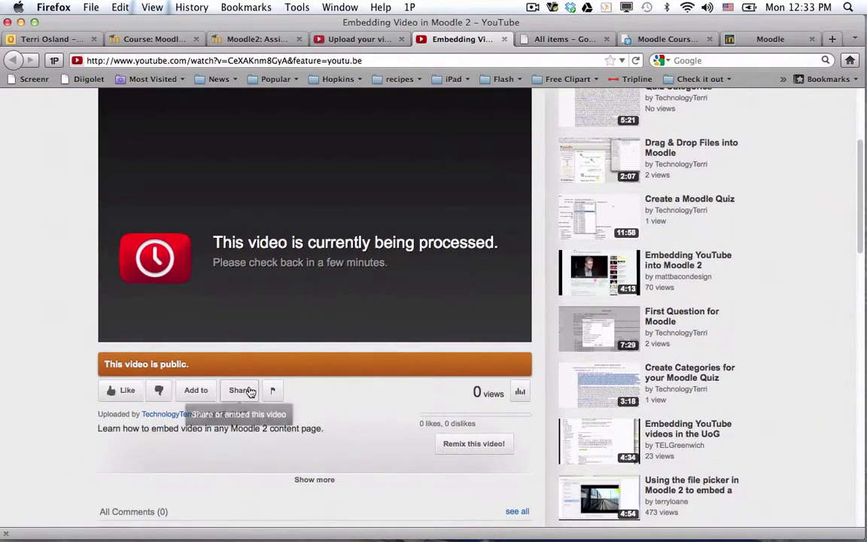
left_click(251, 391)
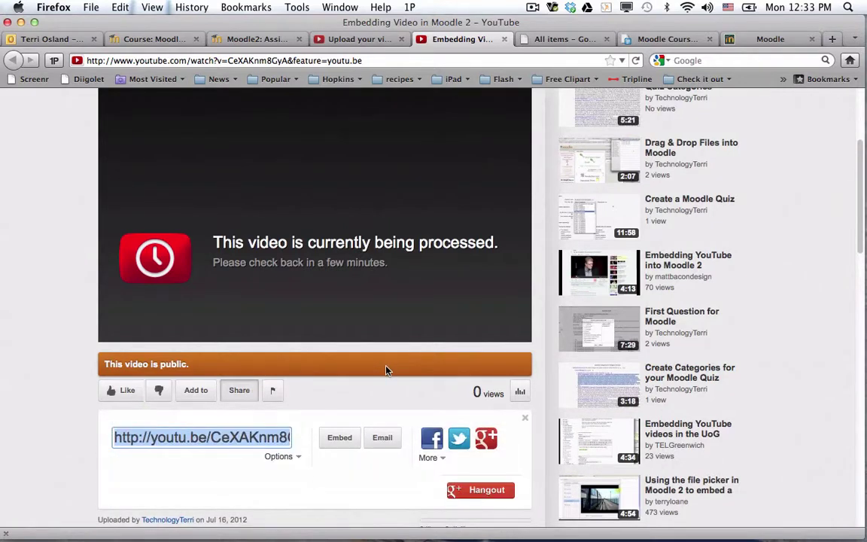